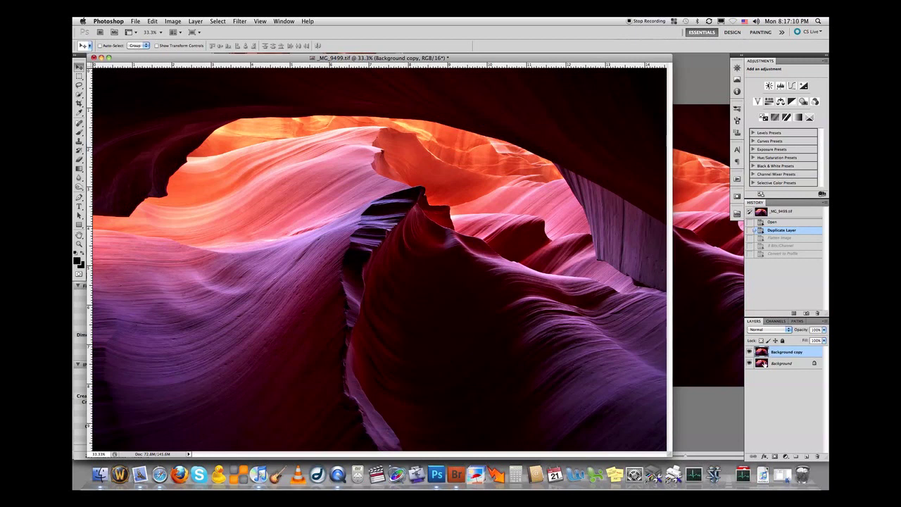
Step: Flatten the layered canyon image and convert it to 8 bits per channel
left_click(200, 21)
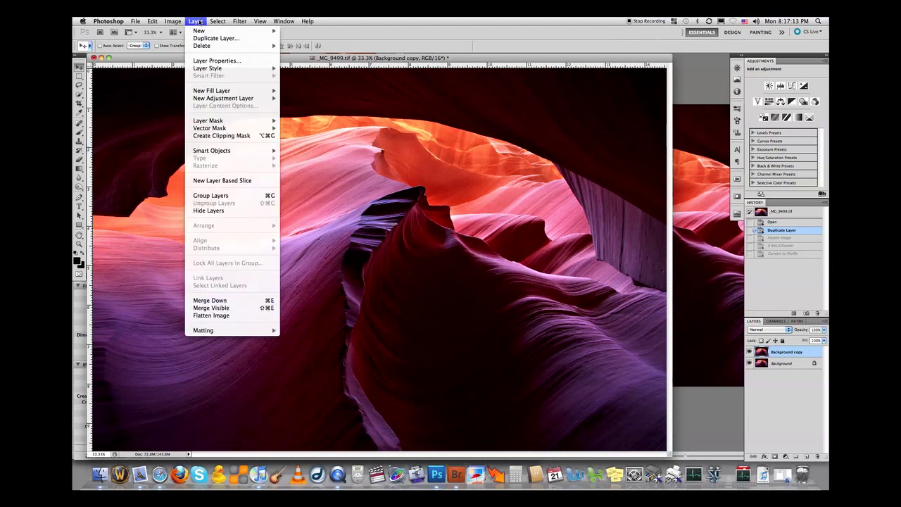
left_click(233, 317)
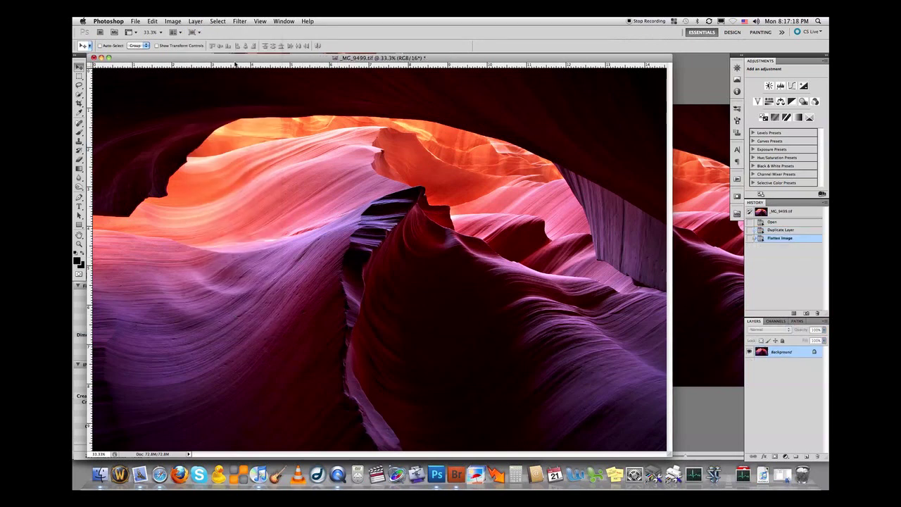
left_click(173, 20)
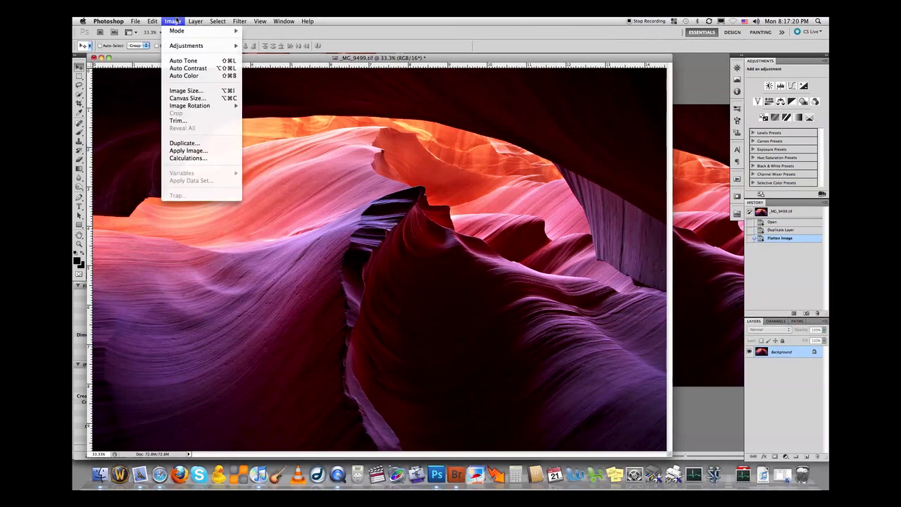
mouse_move(177, 31)
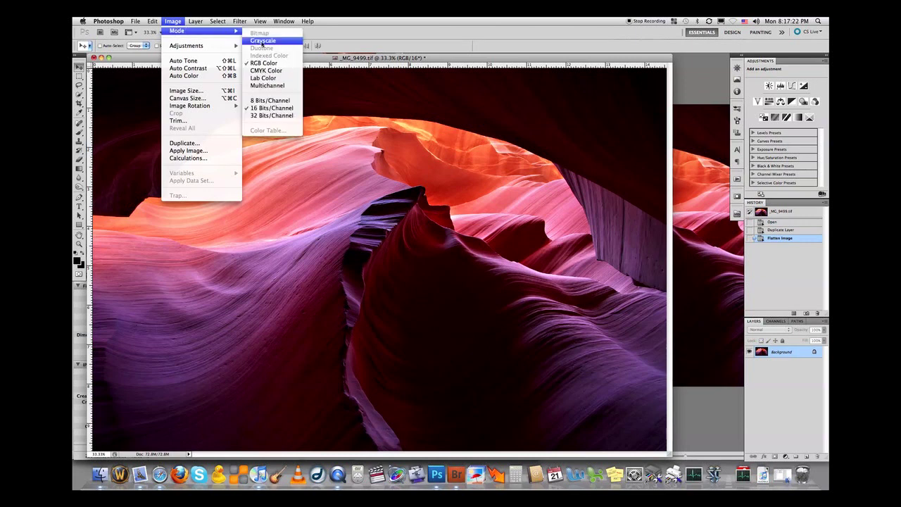
left_click(262, 100)
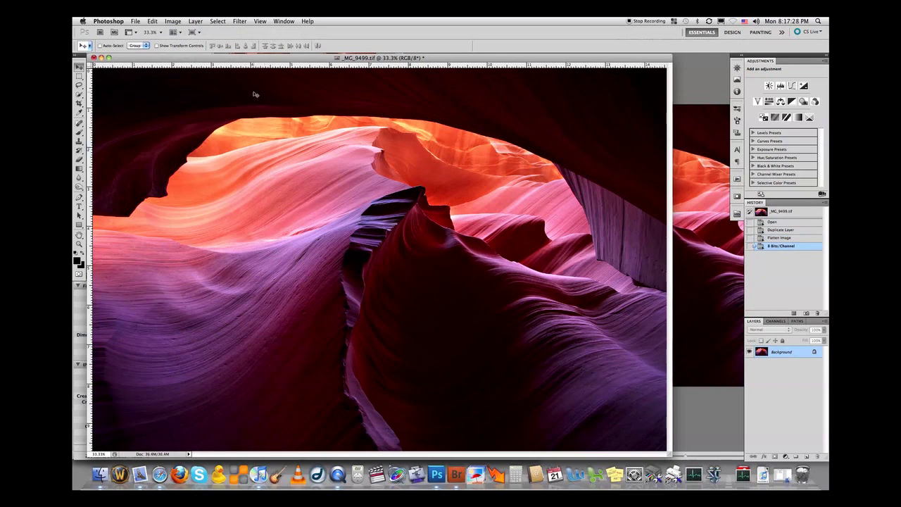
Step: Convert the image's color profile to sRGB IEC61966-2.1 with the Adobe (ACE) engine and Relative Colorimetric intent
left_click(148, 22)
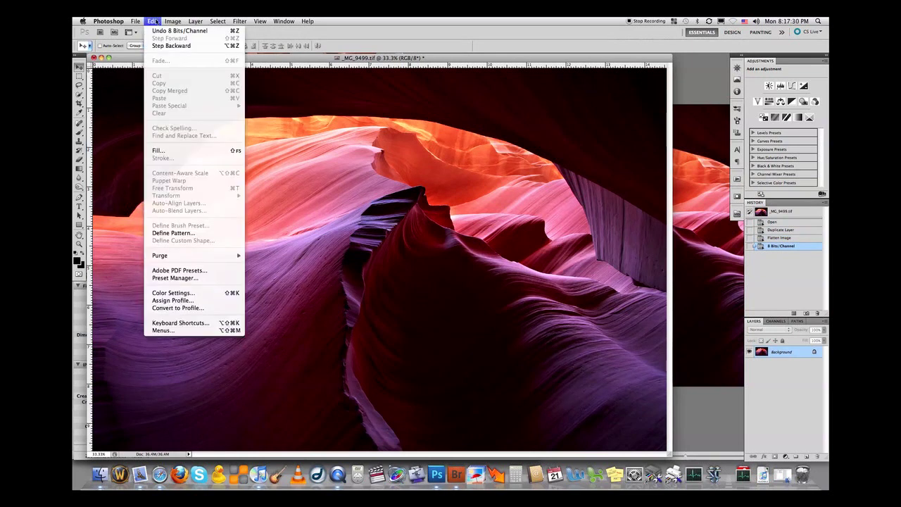
left_click(186, 309)
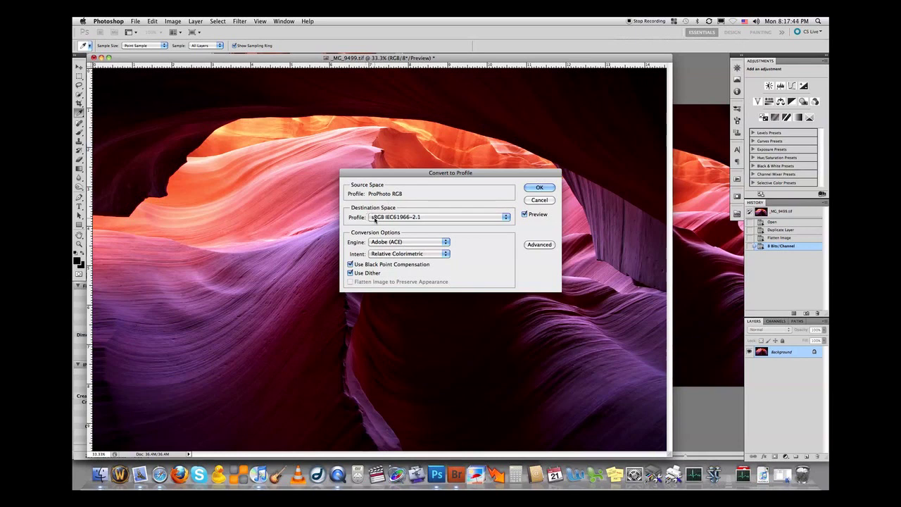
left_click(425, 220)
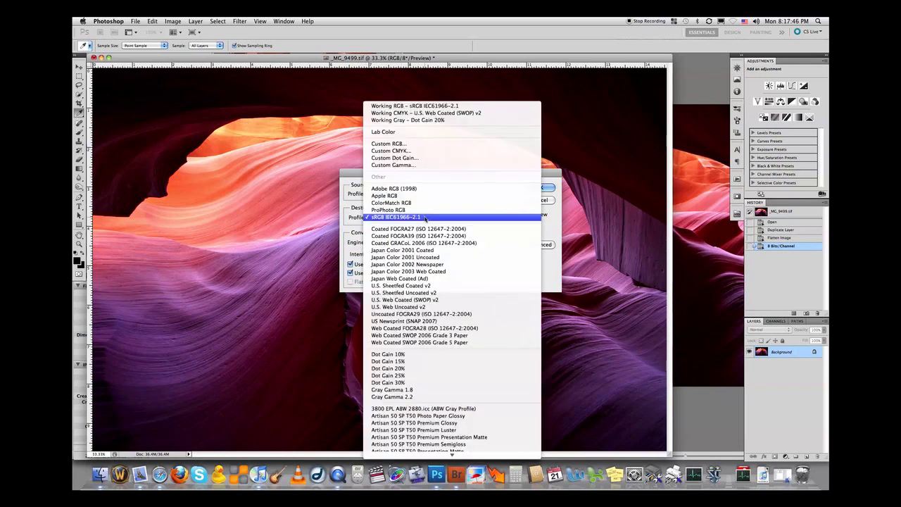
left_click(424, 219)
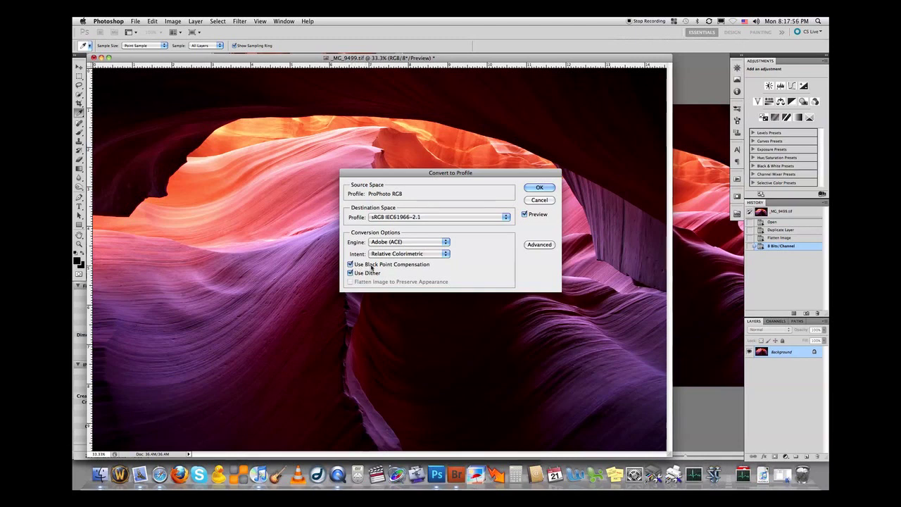
left_click(540, 187)
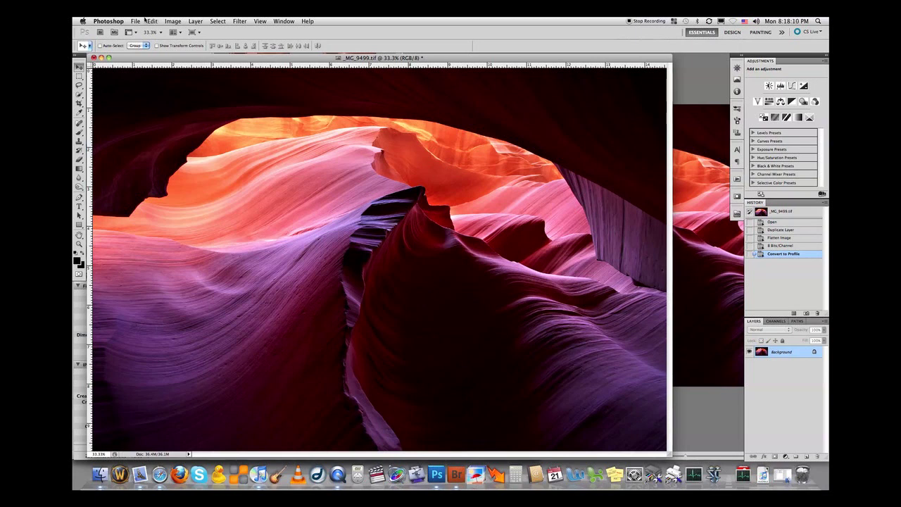
Step: Resize the image with Fit Image, constraining it within 1440 by 1440 pixels
left_click(139, 20)
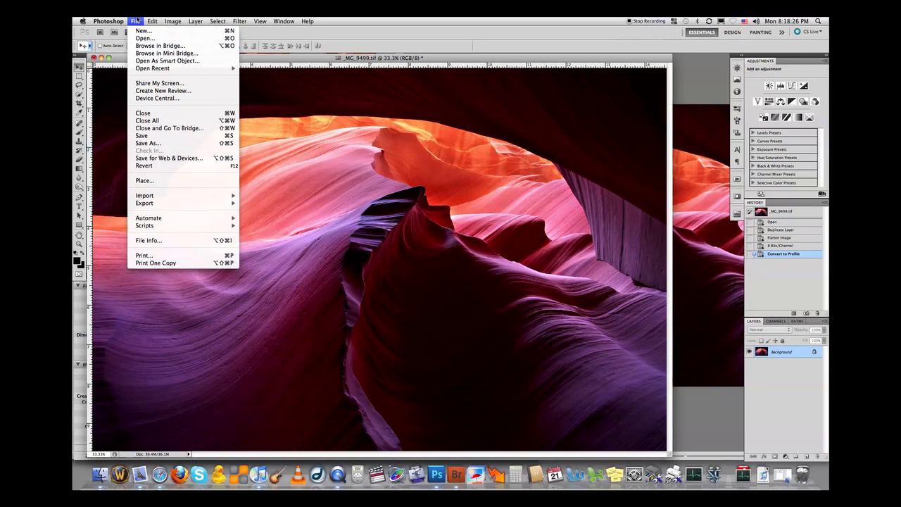
mouse_move(151, 219)
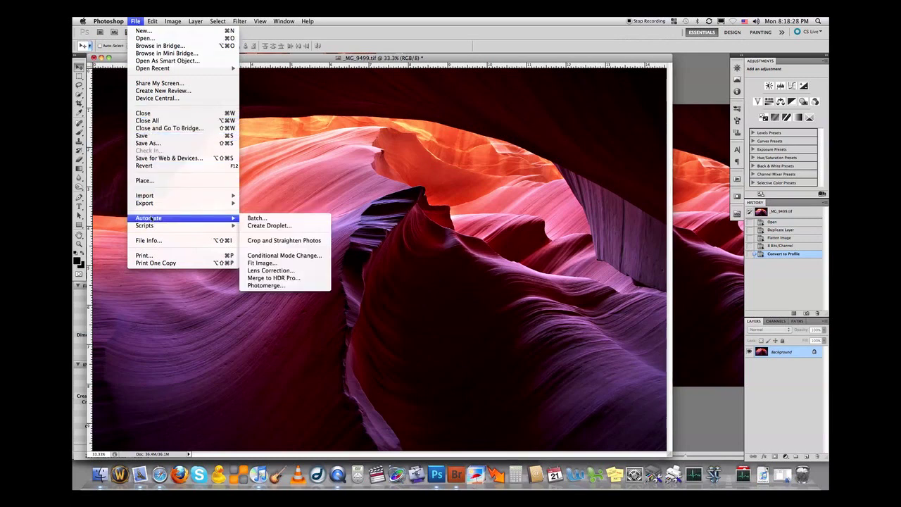
left_click(259, 264)
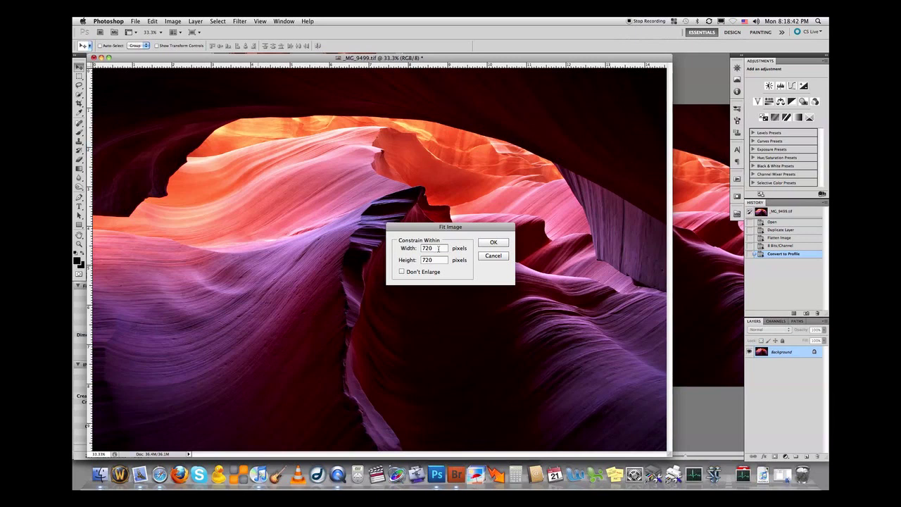
left_click_drag(437, 249, 421, 250)
type("1440")
left_click_drag(442, 262, 420, 261)
type("144")
left_click(493, 243)
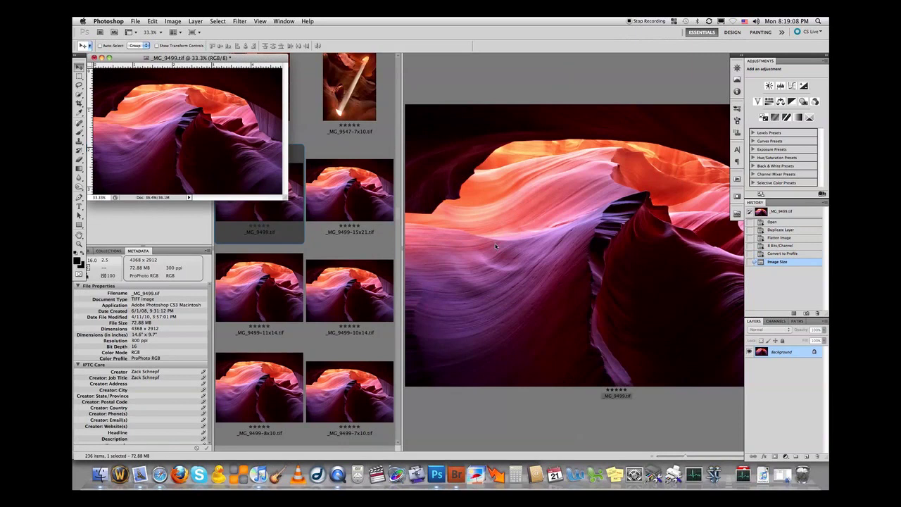
Step: Apply Smart Sharpen to the image with amount 90%, radius 1.0 px, Gaussian Blur removal and More Accurate enabled
key("super+1")
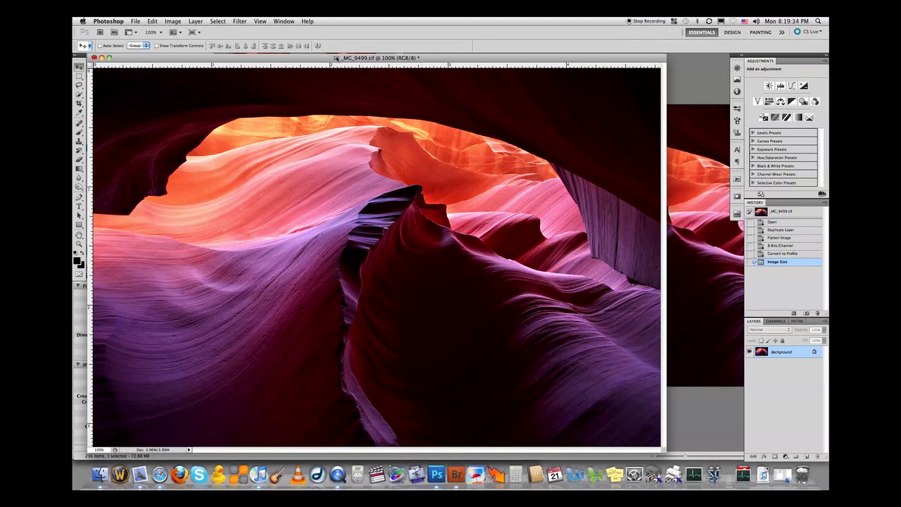
left_click(240, 21)
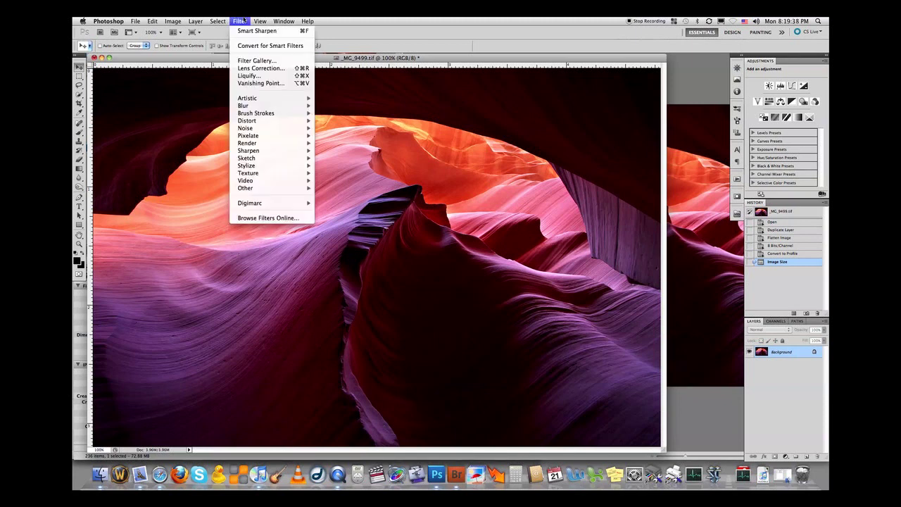
mouse_move(260, 135)
mouse_move(281, 151)
left_click(339, 173)
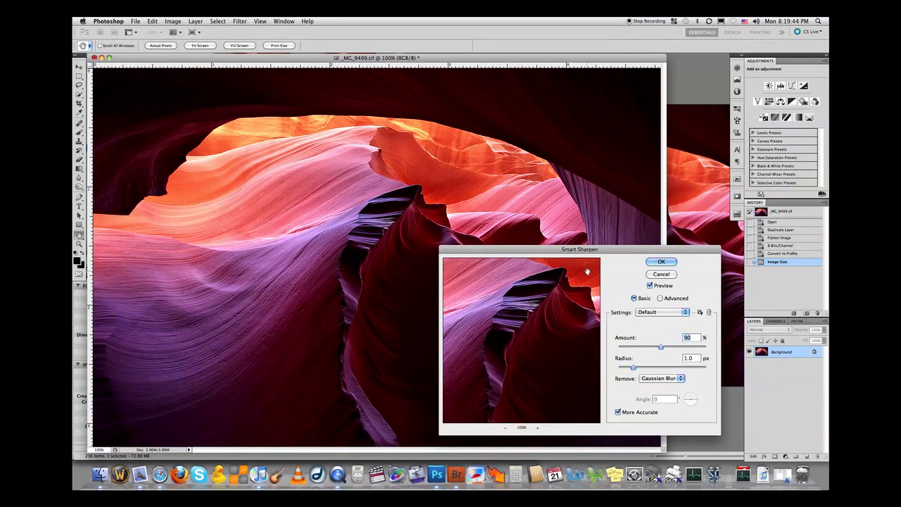
left_click_drag(602, 249, 614, 247)
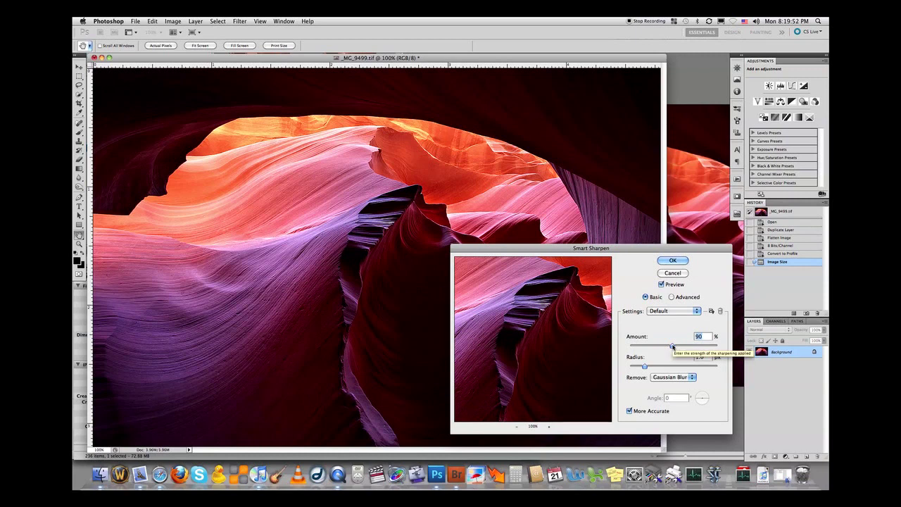
left_click_drag(672, 345, 672, 347)
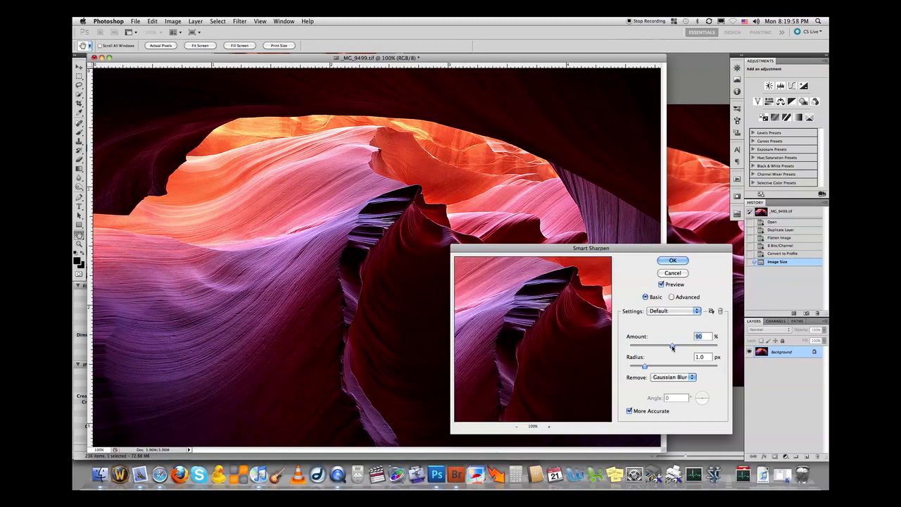
left_click(673, 261)
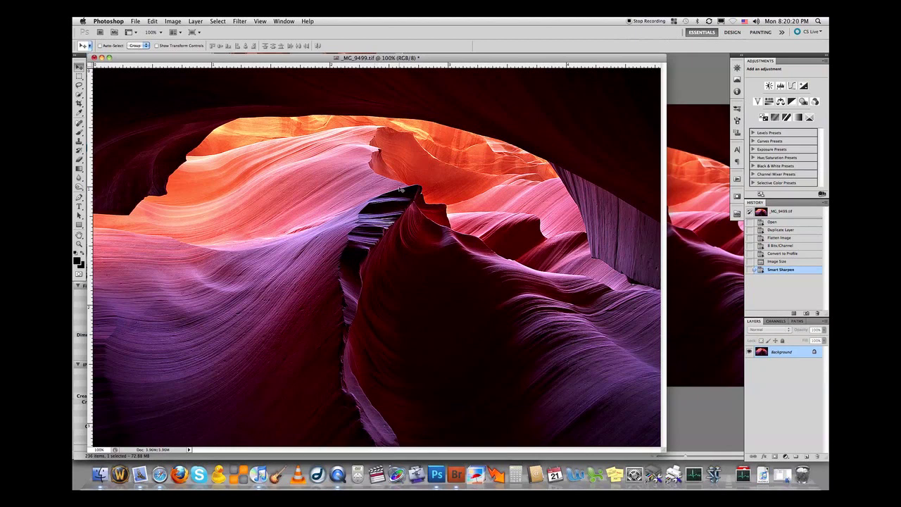
Step: Reduce the sharpened image with Fit Image, constraining it within 720 by 720 pixels
left_click(137, 20)
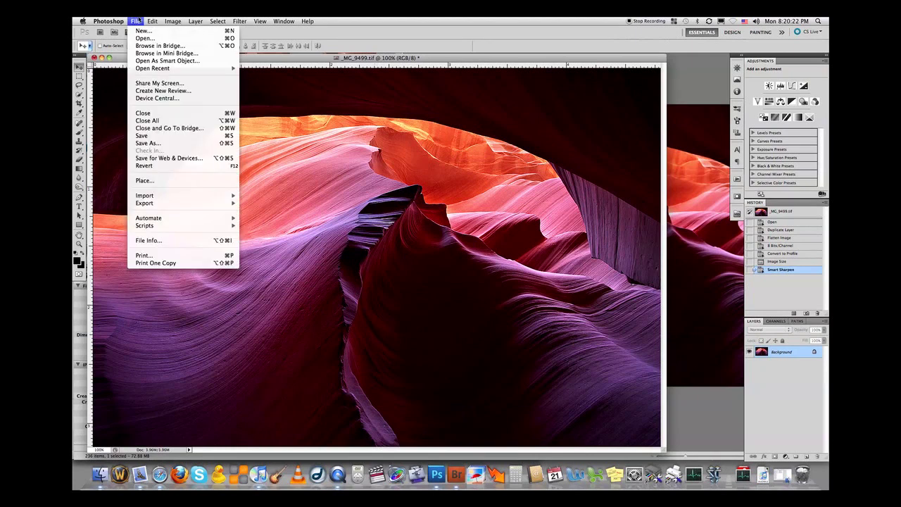
mouse_move(153, 219)
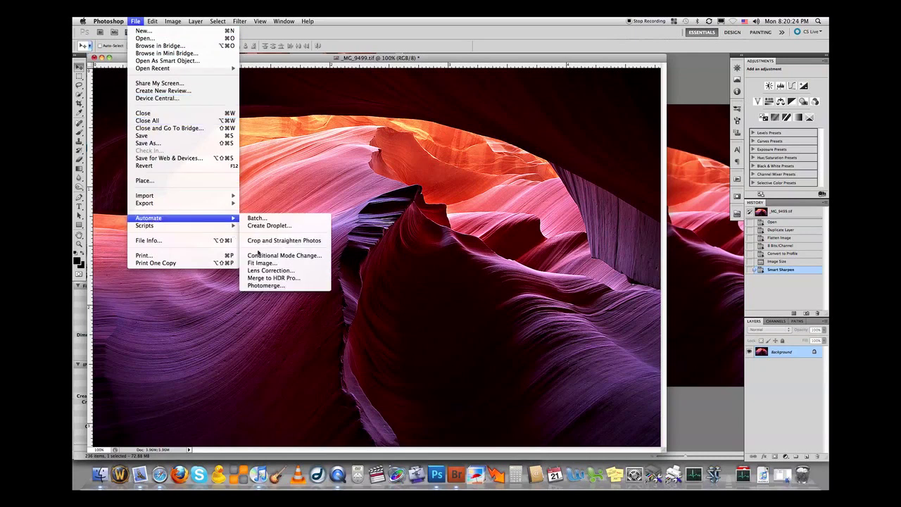
left_click(259, 263)
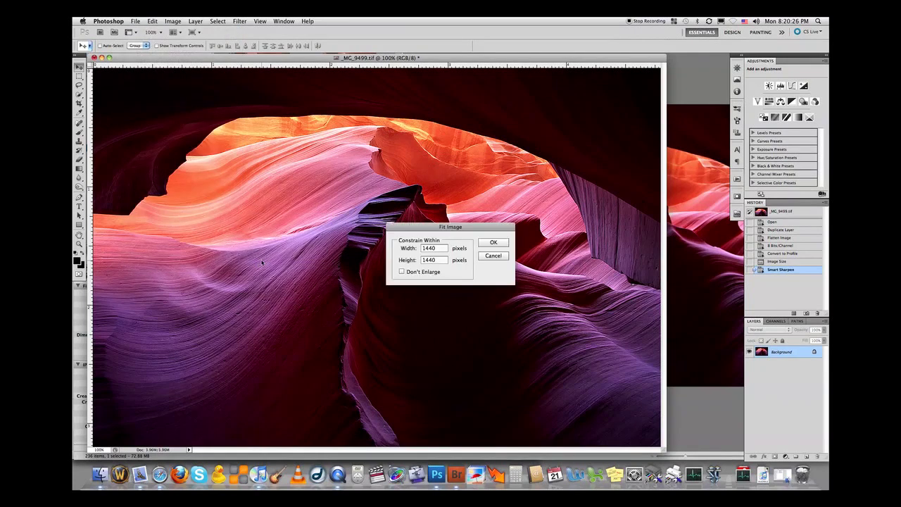
double_click(444, 252)
type("720")
double_click(432, 259)
type("72")
left_click(494, 242)
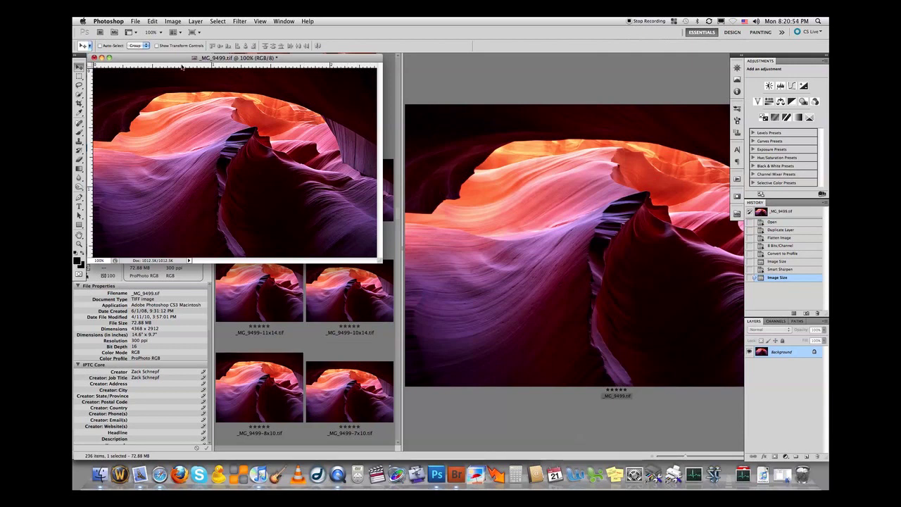
Step: Set up a Save for Web & Devices export of the image as JPEG at quality 80
left_click(135, 21)
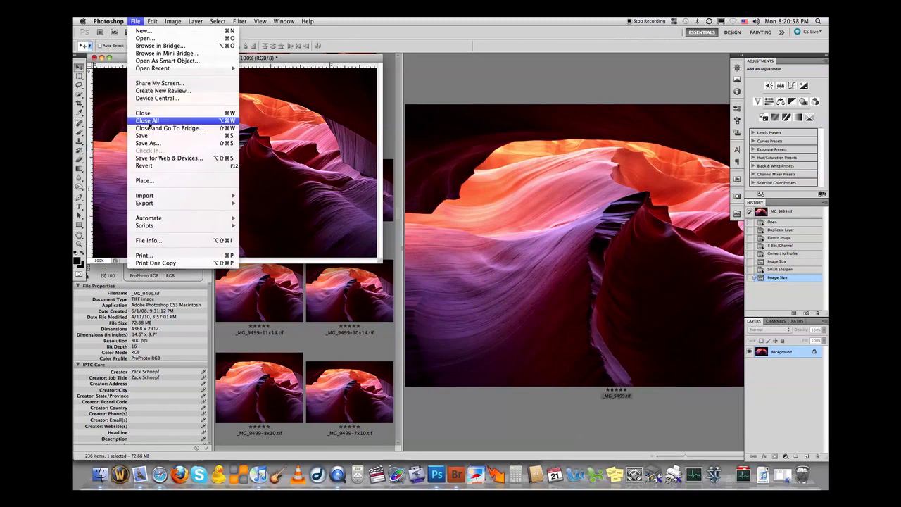
left_click(150, 160)
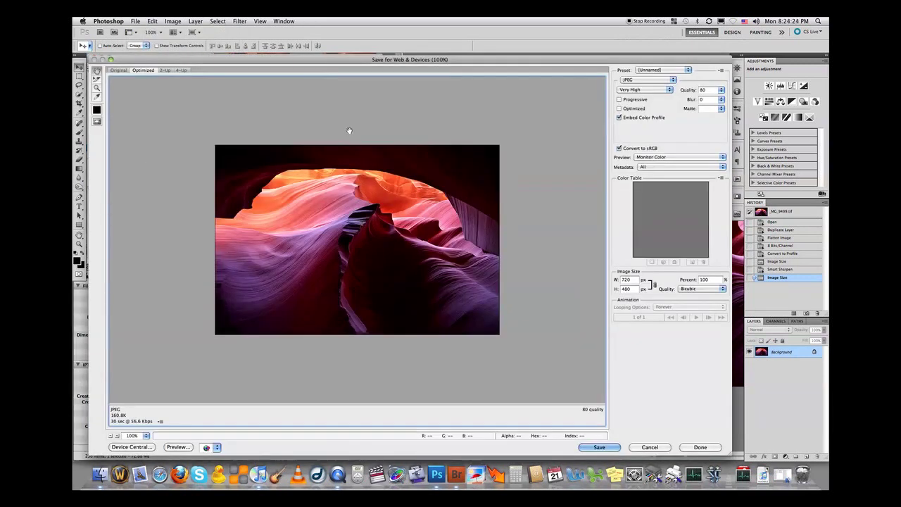
left_click(660, 80)
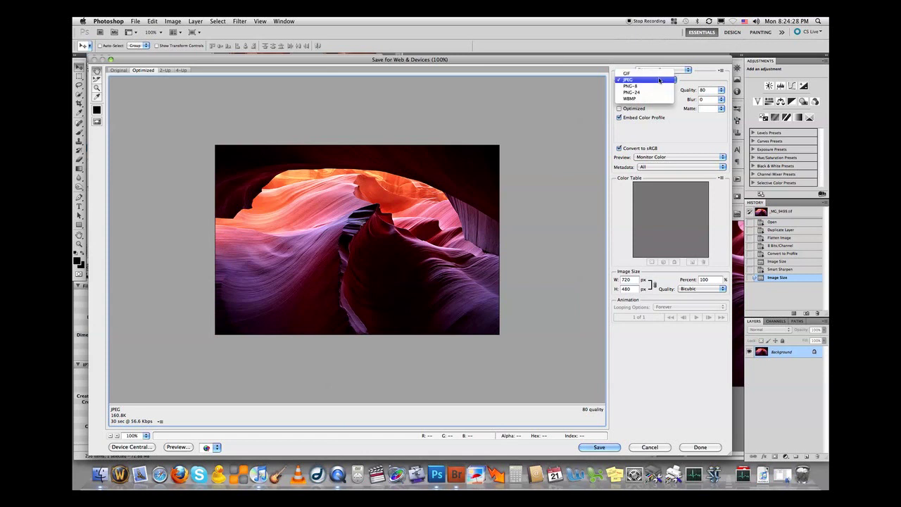
left_click(633, 80)
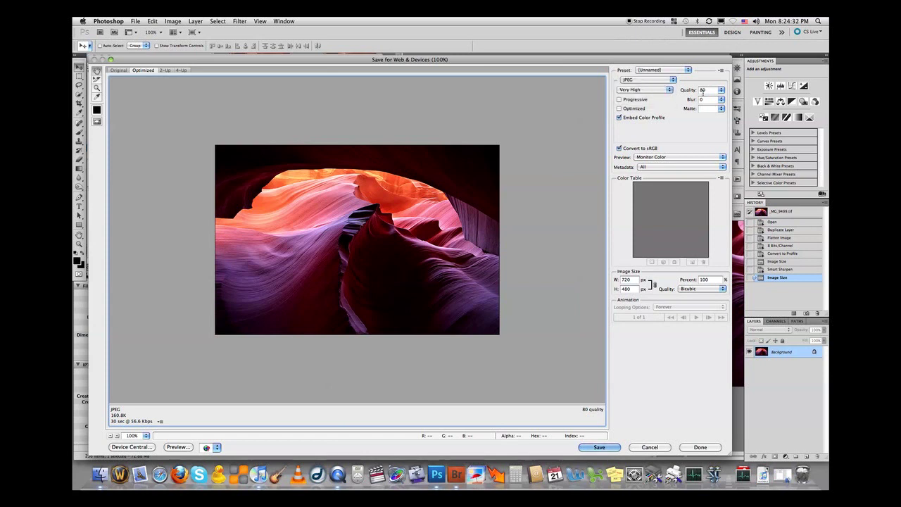
double_click(703, 91)
left_click(721, 90)
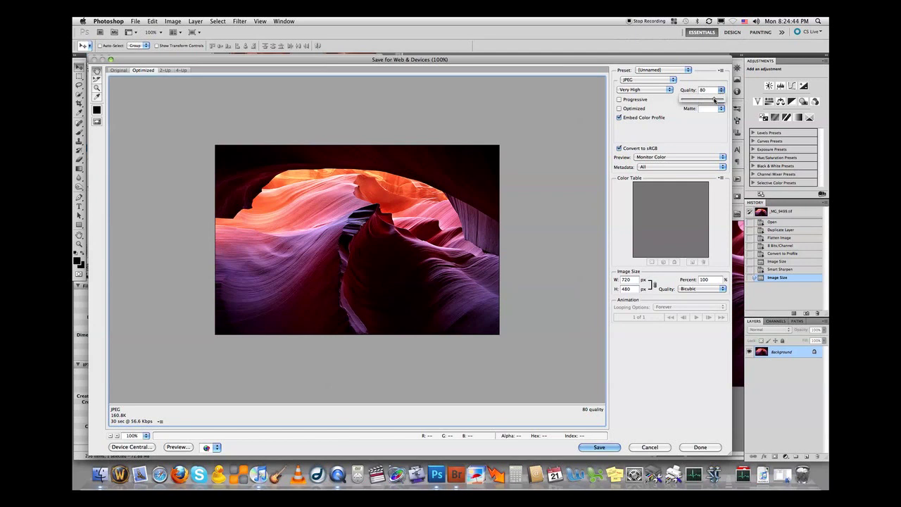
left_click_drag(715, 100, 719, 99)
left_click_drag(718, 100, 714, 100)
left_click(690, 87)
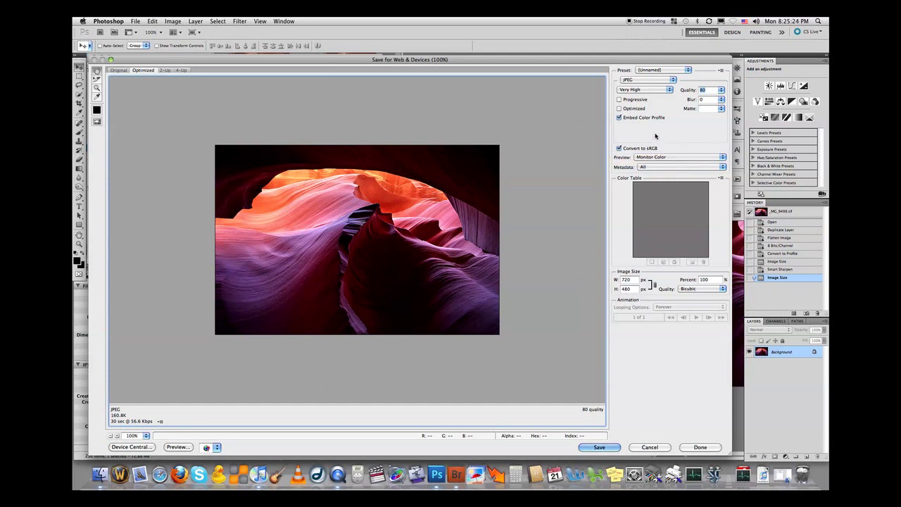
Step: Save the optimized image as _MG_9499.jpg in the NPN 720 folder, replacing the existing file
left_click(599, 448)
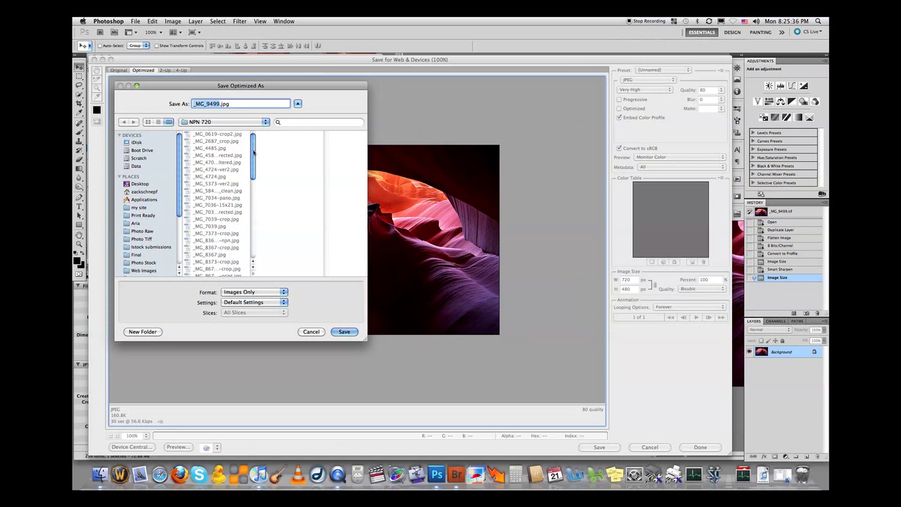
left_click(344, 333)
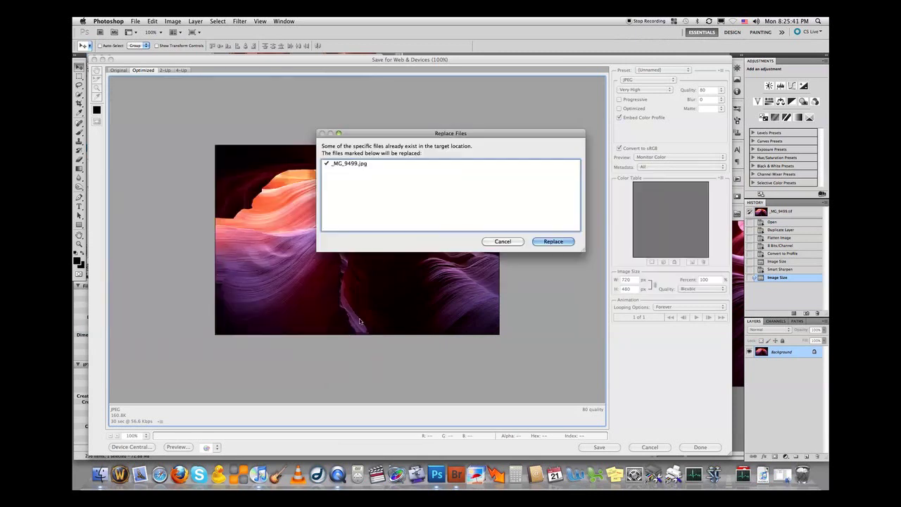
left_click(553, 241)
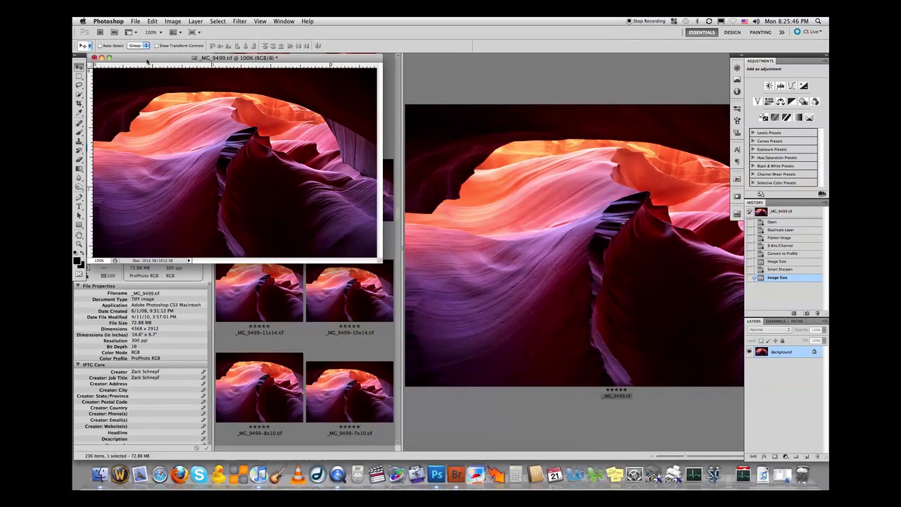
Step: Close the _MG_9499.tif document without saving its changes
left_click_drag(147, 60, 150, 62)
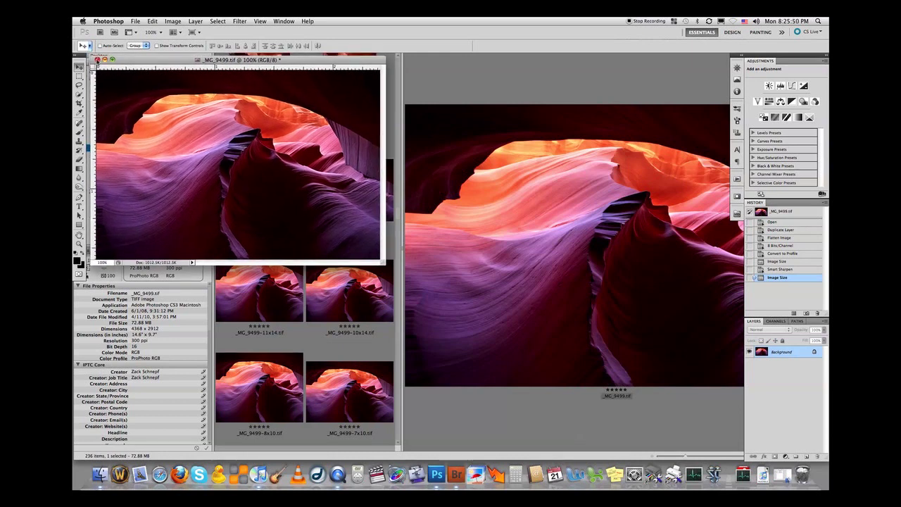
left_click(136, 21)
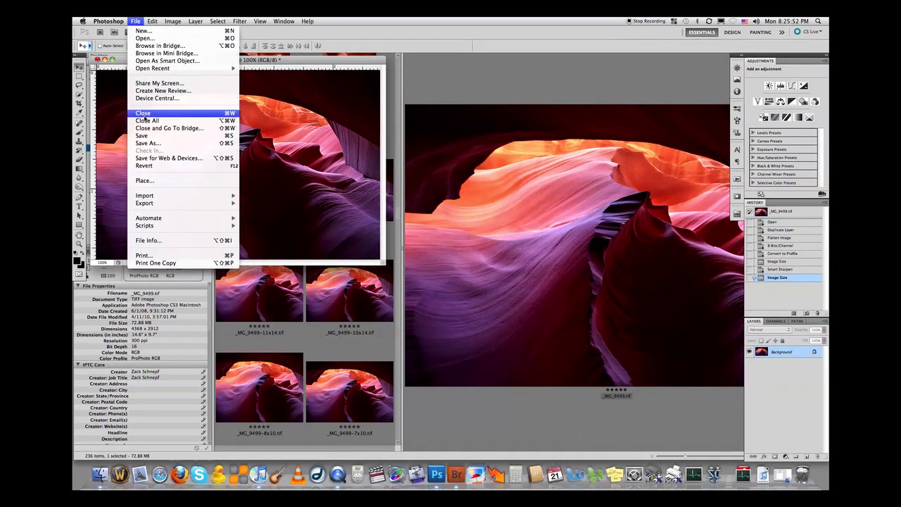
left_click(143, 114)
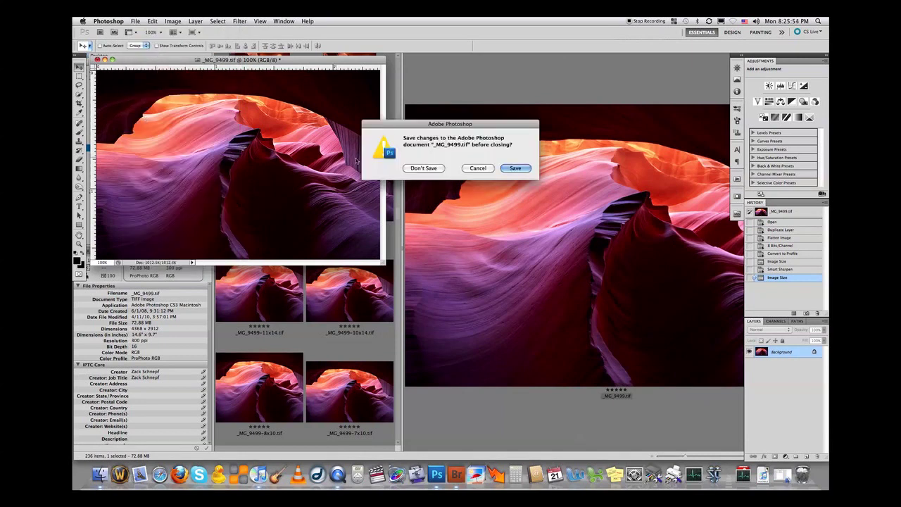
left_click(419, 168)
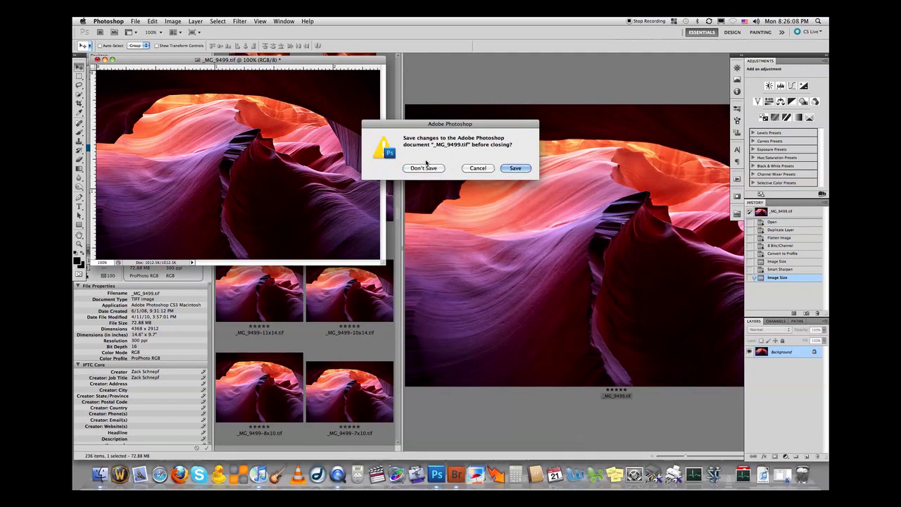
left_click(418, 169)
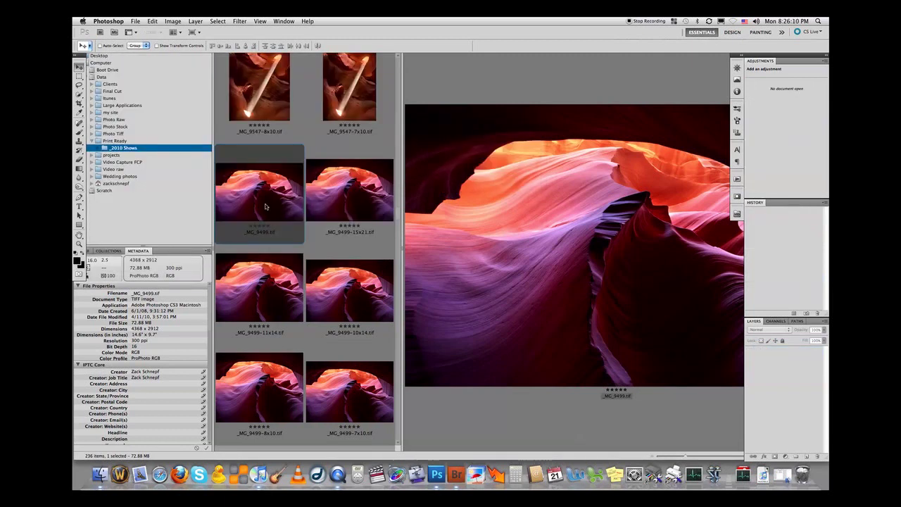